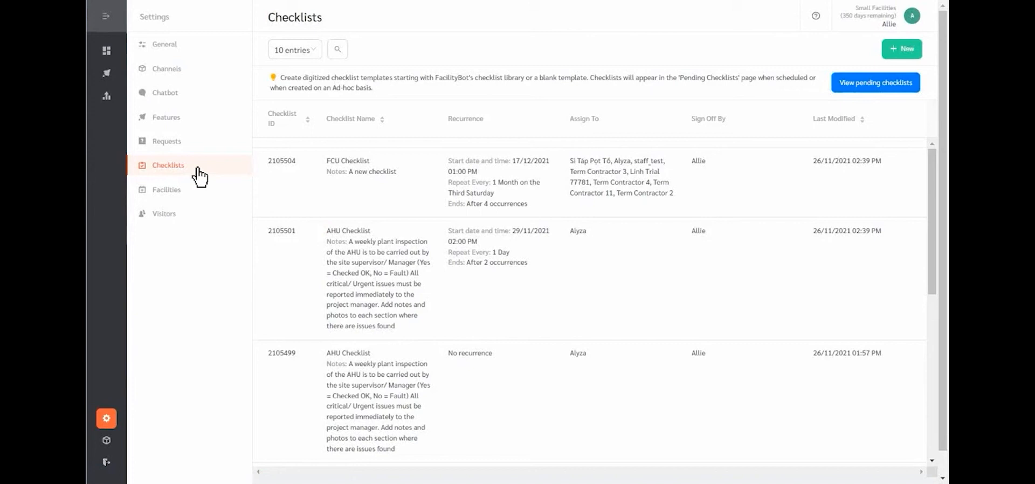
# Start a new checklist using the Automated Checklist Generator (powered by ChatGPT).
pyautogui.click(336, 49)
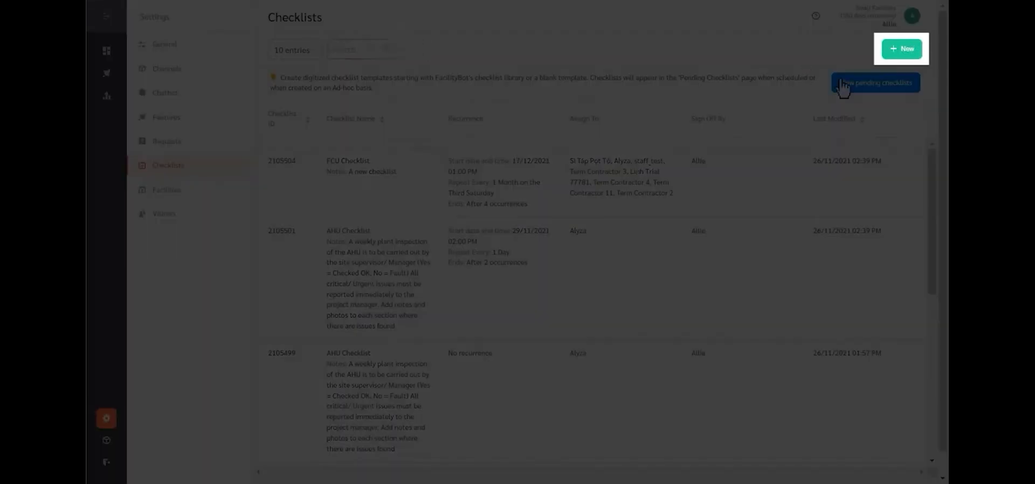
pyautogui.click(889, 59)
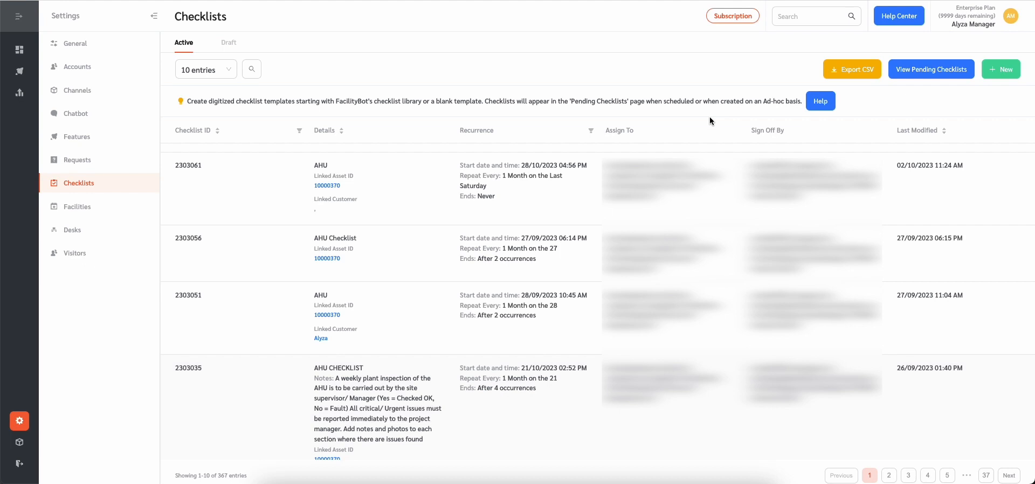
pyautogui.click(802, 22)
pyautogui.click(997, 70)
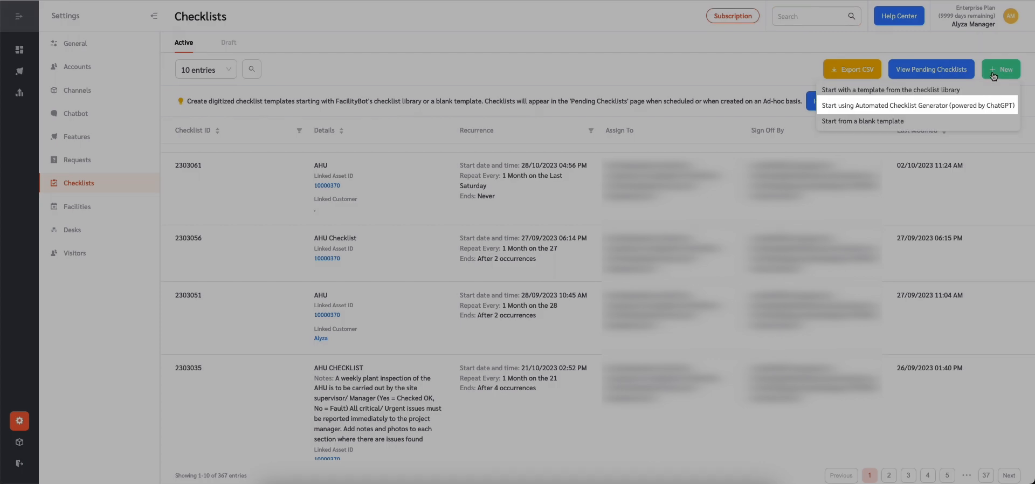
pyautogui.click(981, 106)
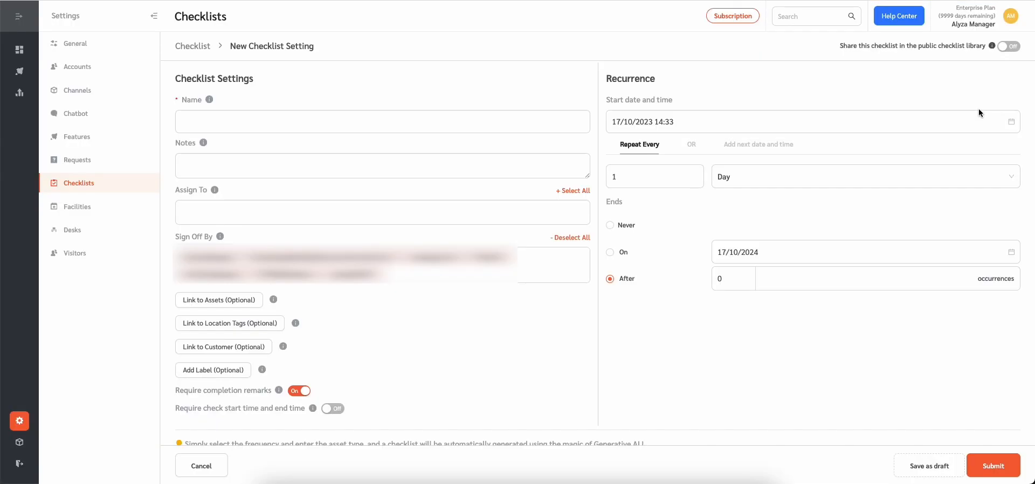
# Name the checklist AHU Checklist and assign it to the first responder account offered.
pyautogui.click(442, 125)
pyautogui.write('AHU Checklist')
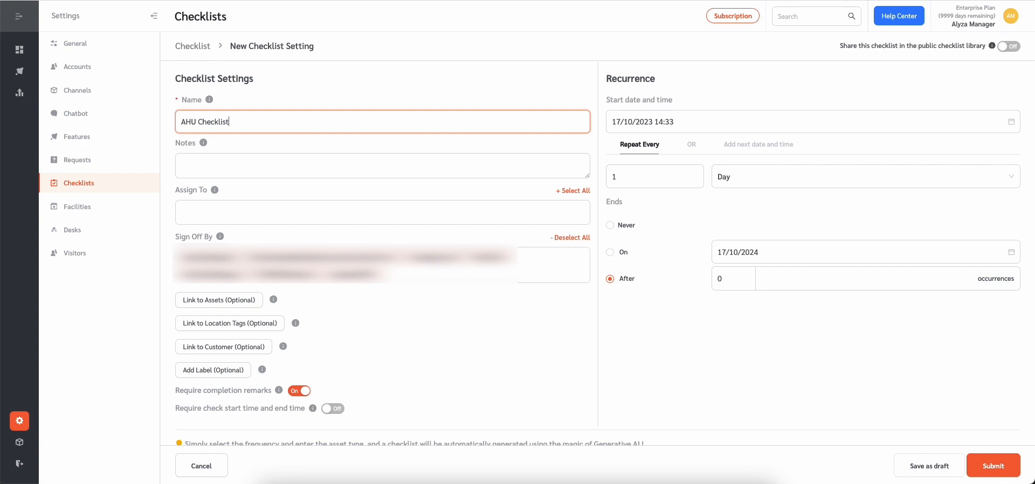
pyautogui.click(366, 212)
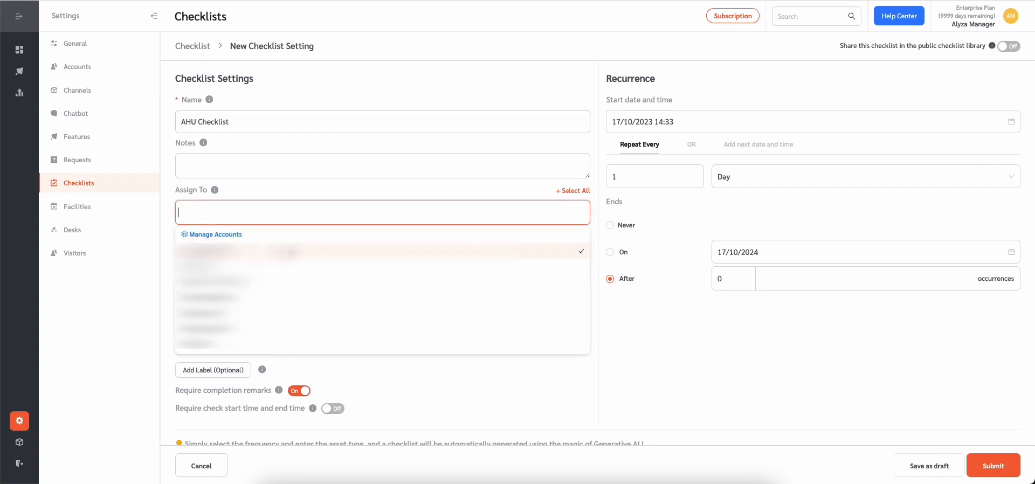
pyautogui.click(294, 250)
pyautogui.click(109, 296)
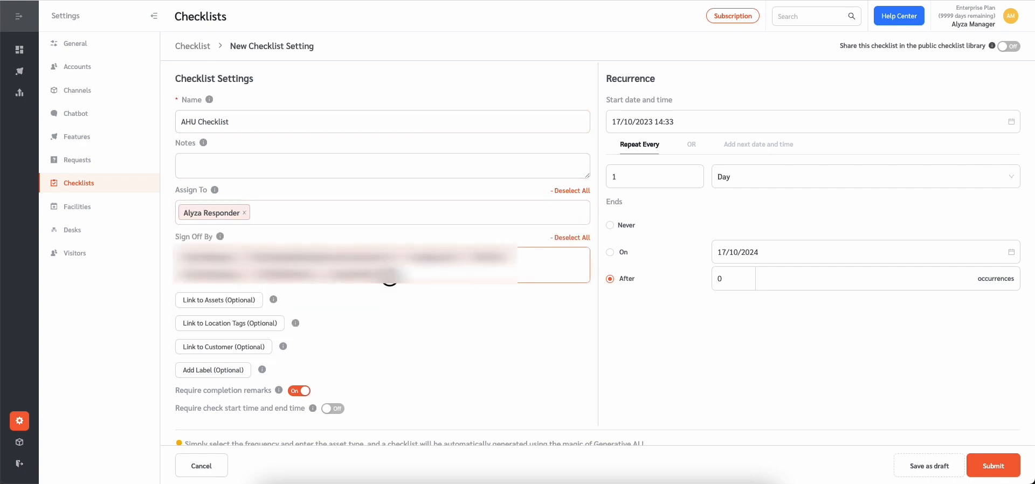
pyautogui.click(415, 273)
pyautogui.scroll(-2, 340, 351)
pyautogui.click(88, 326)
pyautogui.scroll(1, 809, 143)
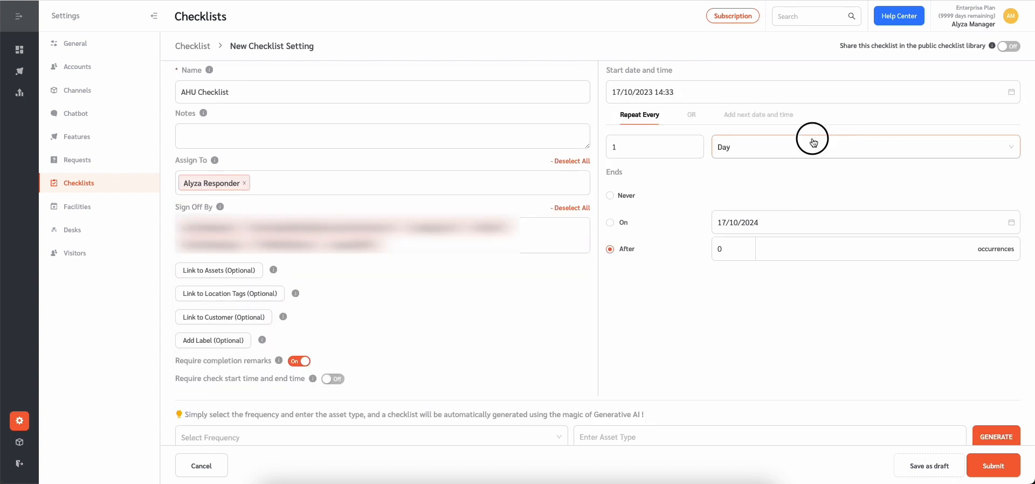
# Set the checklist recurrence to repeat every 1 month and never end.
pyautogui.click(813, 146)
pyautogui.click(781, 202)
pyautogui.click(610, 239)
pyautogui.scroll(-1, 754, 217)
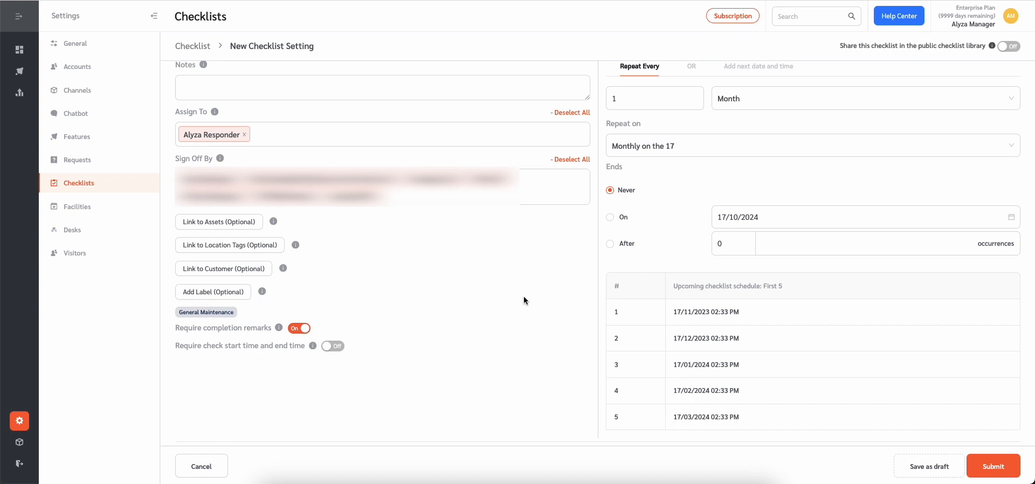
# Generate the checklist items with AI for a Monthly frequency and the asset type AHU.
pyautogui.scroll(-2, 522, 296)
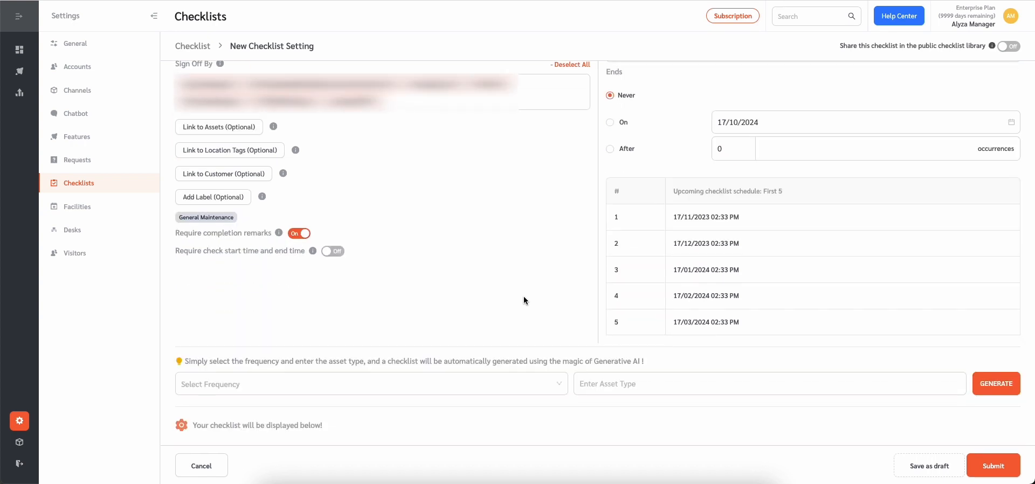
pyautogui.click(401, 384)
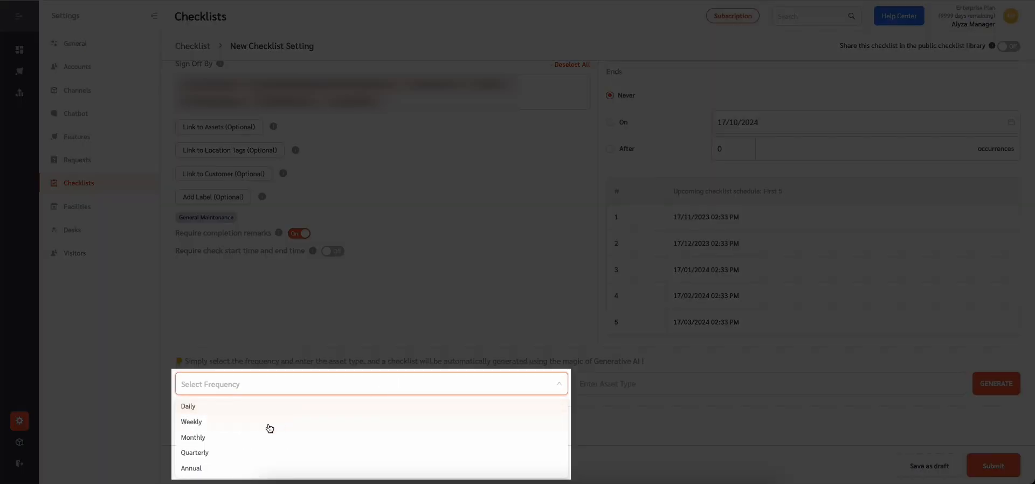
pyautogui.click(229, 438)
pyautogui.click(649, 383)
pyautogui.write('Airc')
pyautogui.press('BackSpace')
pyautogui.press('BackSpace')
pyautogui.press('BackSpace')
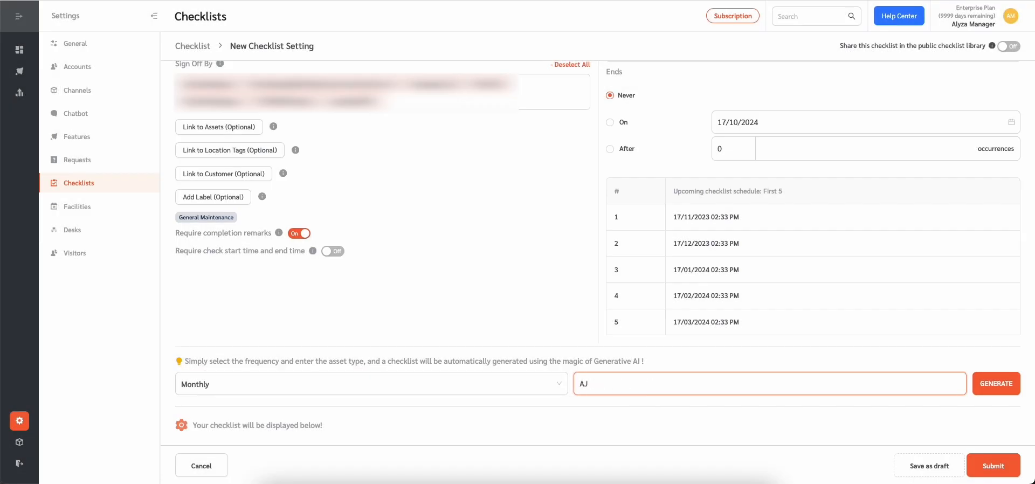
pyautogui.write('HU')
pyautogui.click(776, 360)
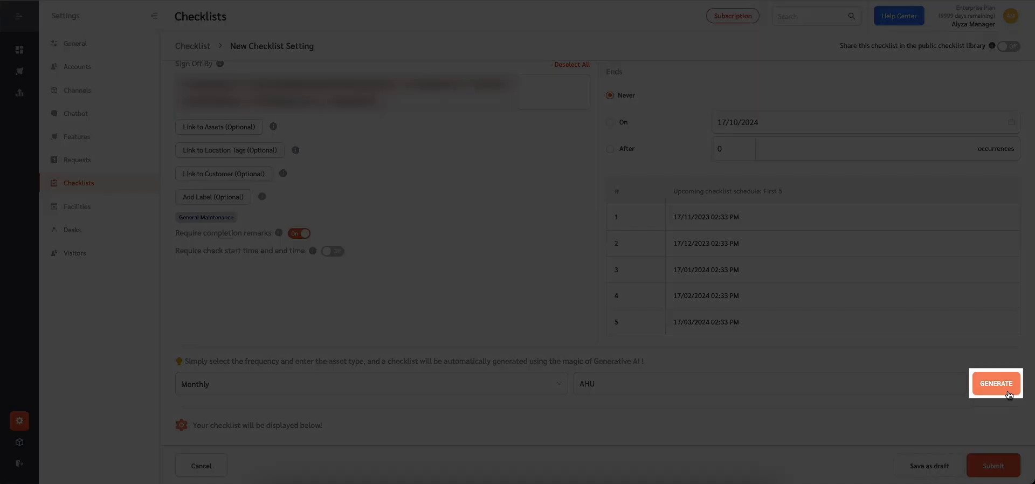
pyautogui.click(1007, 392)
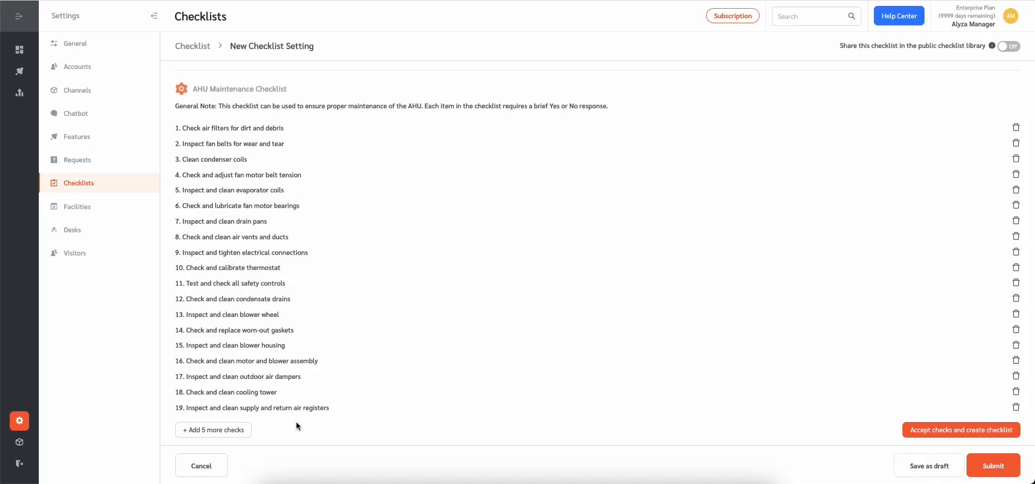
# Add 5 more checks to the generated AHU list and accept the checks to create the checklist.
pyautogui.click(240, 431)
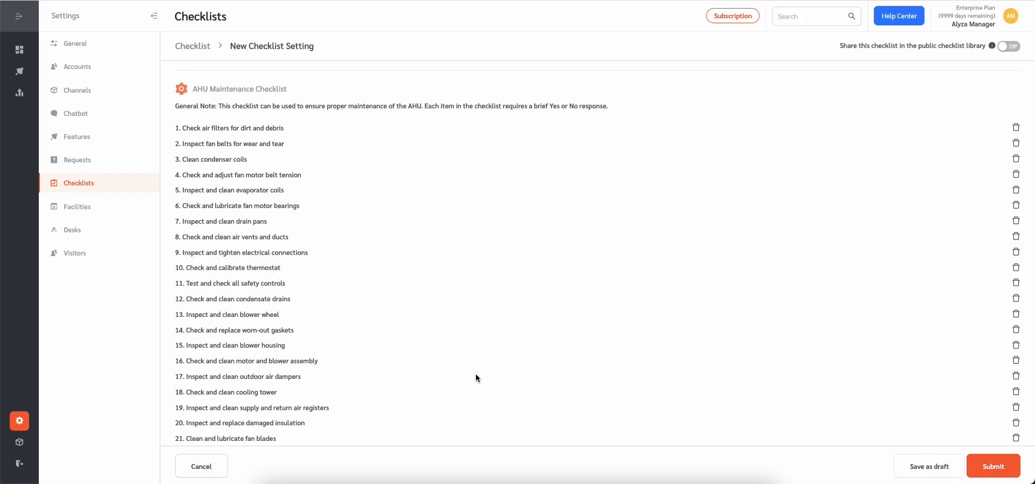
pyautogui.scroll(-2, 476, 373)
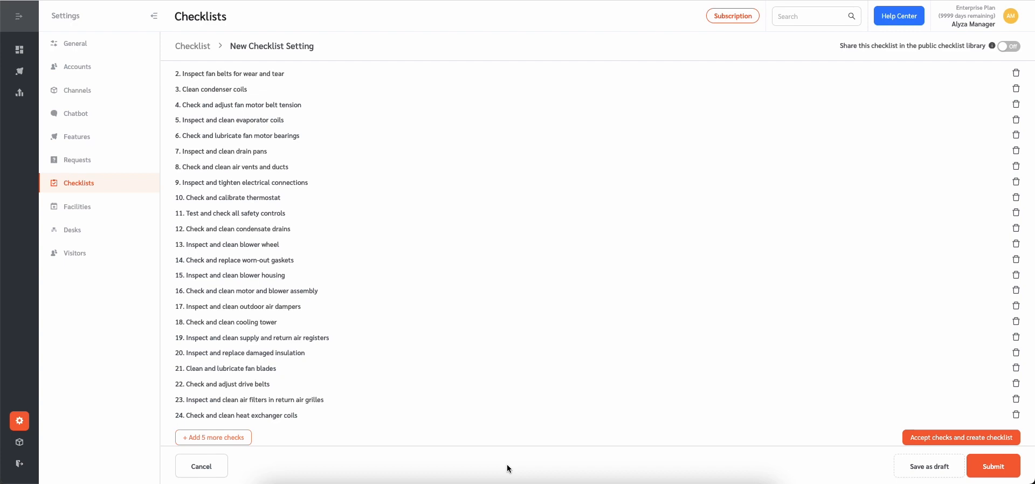
pyautogui.click(942, 441)
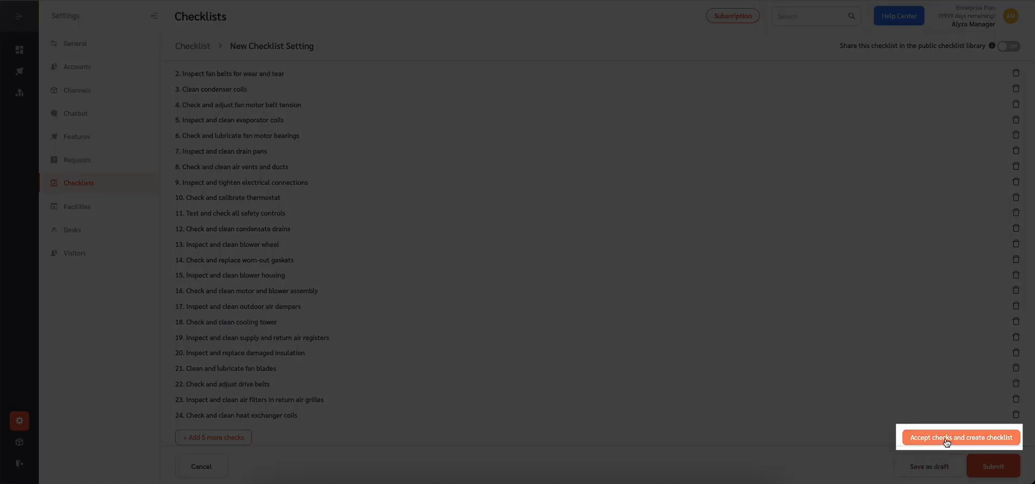
# Review the created check rows down to the last one and submit the checklist.
pyautogui.scroll(-20, 943, 338)
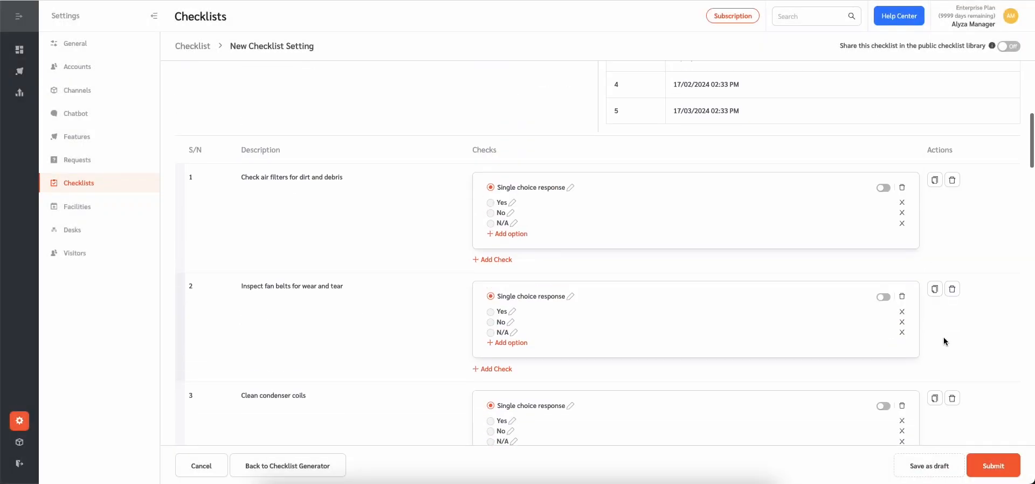
pyautogui.scroll(-20, 944, 338)
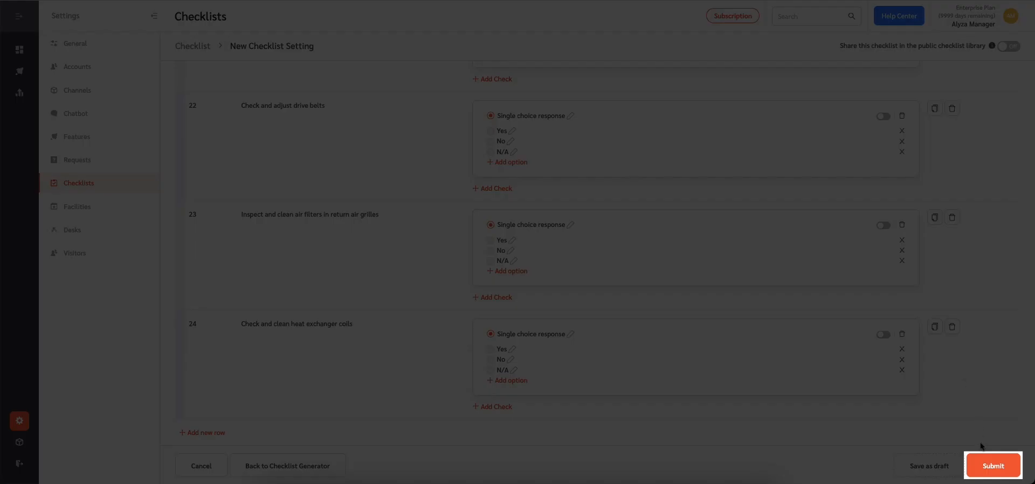
pyautogui.click(989, 471)
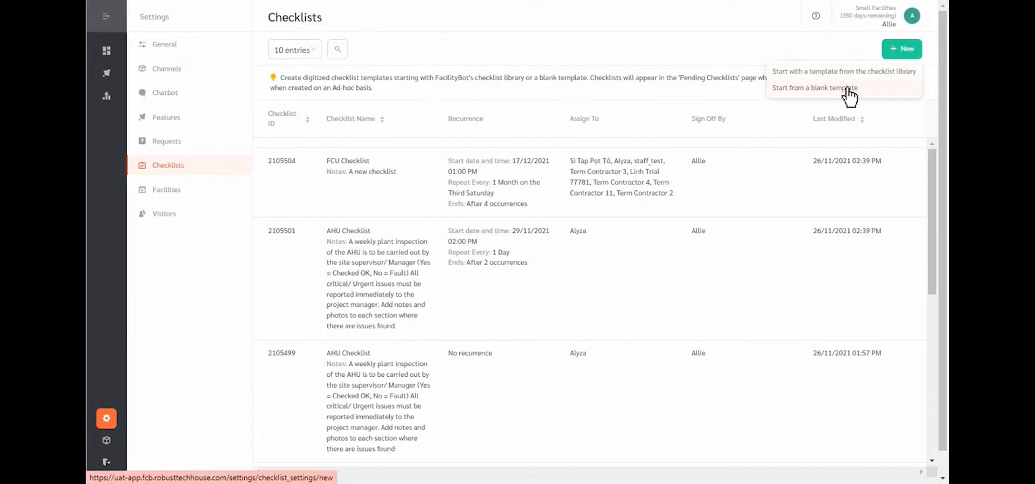
# Start a blank-template checklist named AHU Checklist with the note "A weekly plant inspection of the AHU is to be carried out by the site supervisor/ Manager".
pyautogui.click(847, 89)
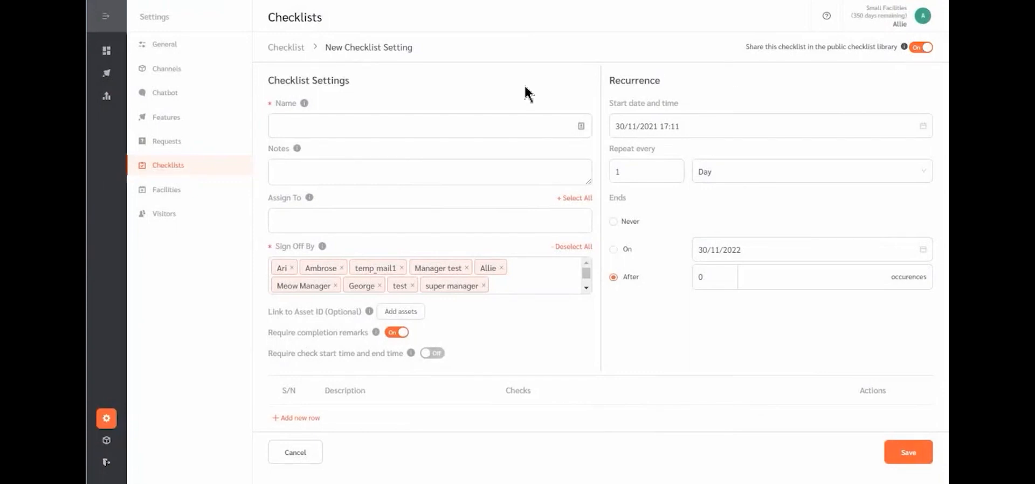
pyautogui.click(405, 127)
pyautogui.write('A')
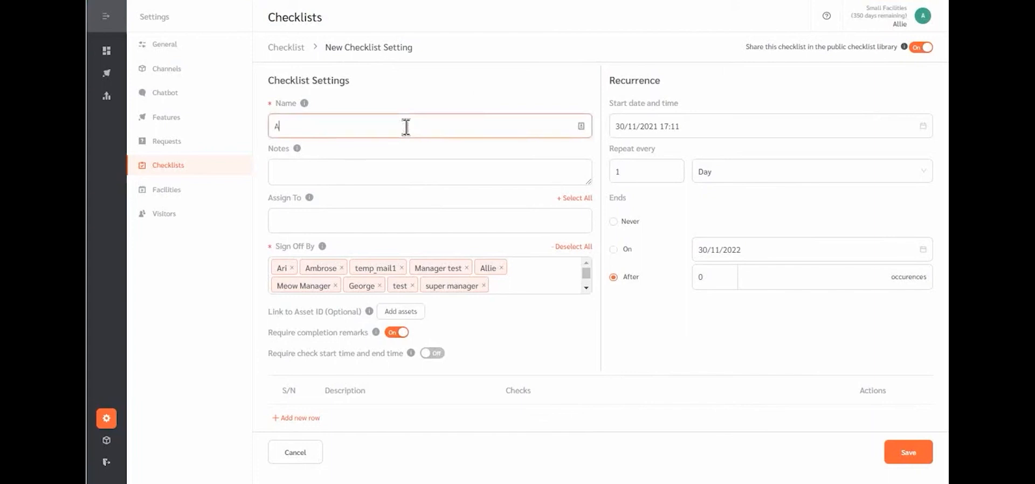
pyautogui.write('HU Checklist')
pyautogui.click(376, 167)
pyautogui.write('A weekly plant inspection of the AHU is to be carried out by the site supervisor/ Manager')
# Assign the blank-template checklist to the second staff member offered.
pyautogui.click(338, 213)
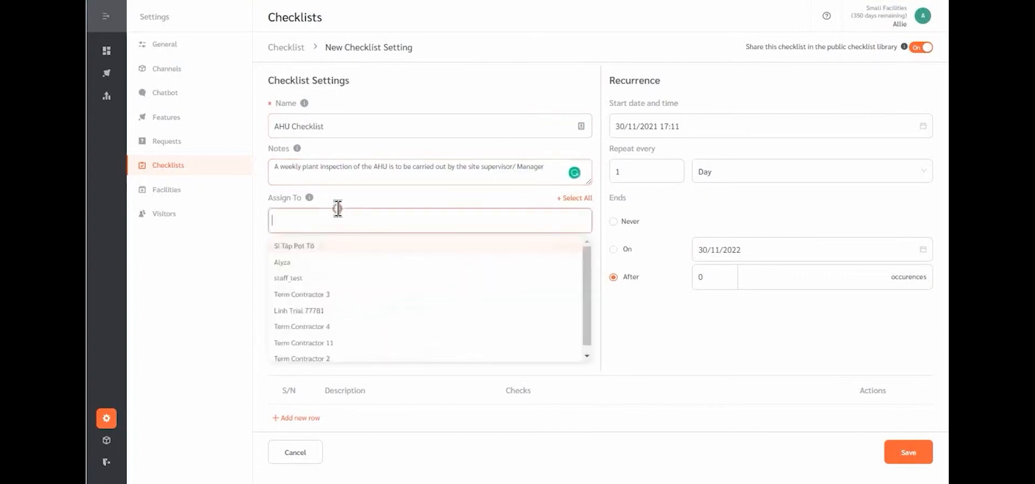
pyautogui.click(296, 263)
pyautogui.click(221, 269)
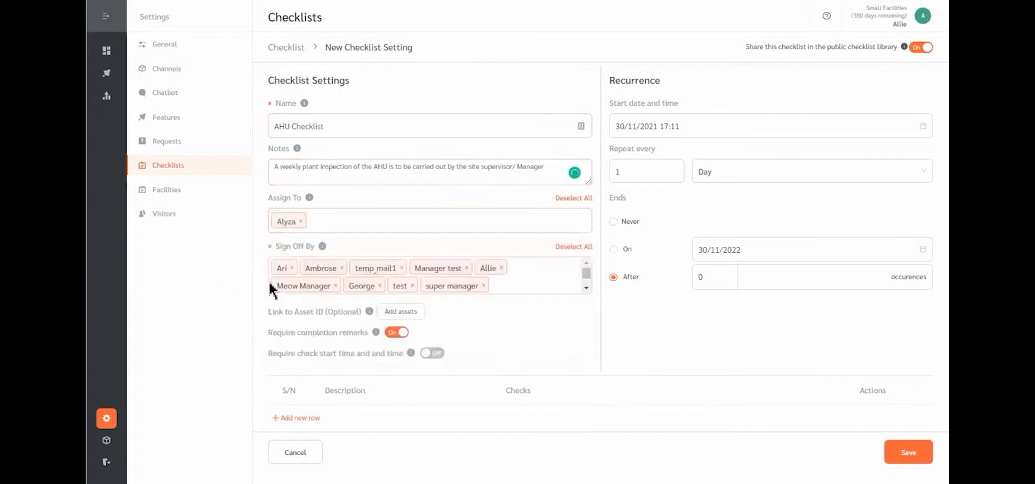
# Browse the assets that can be linked to the checklist without selecting any.
pyautogui.click(399, 318)
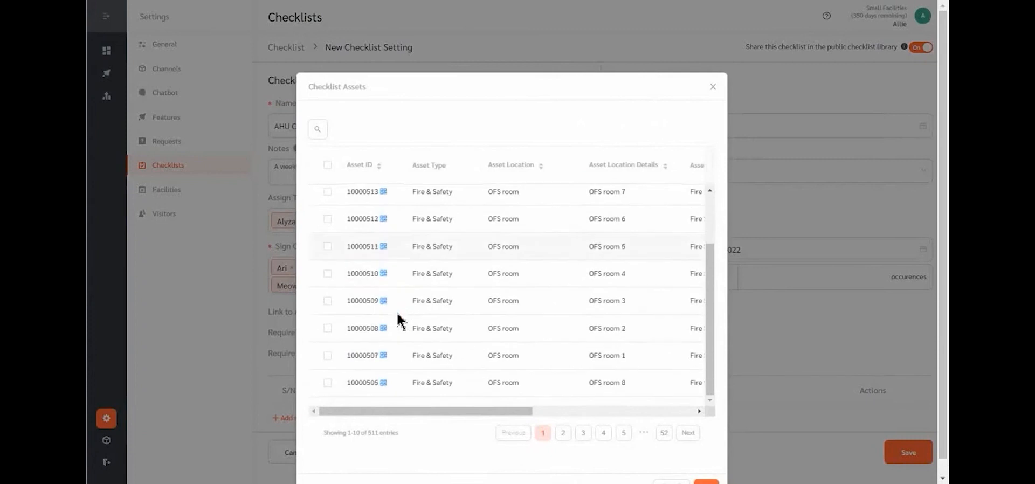
pyautogui.scroll(3, 400, 318)
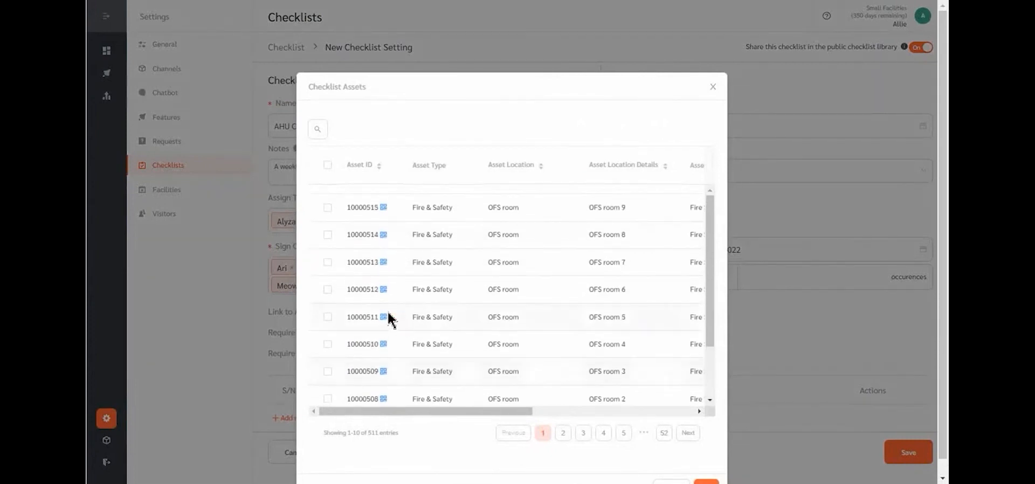
pyautogui.click(262, 343)
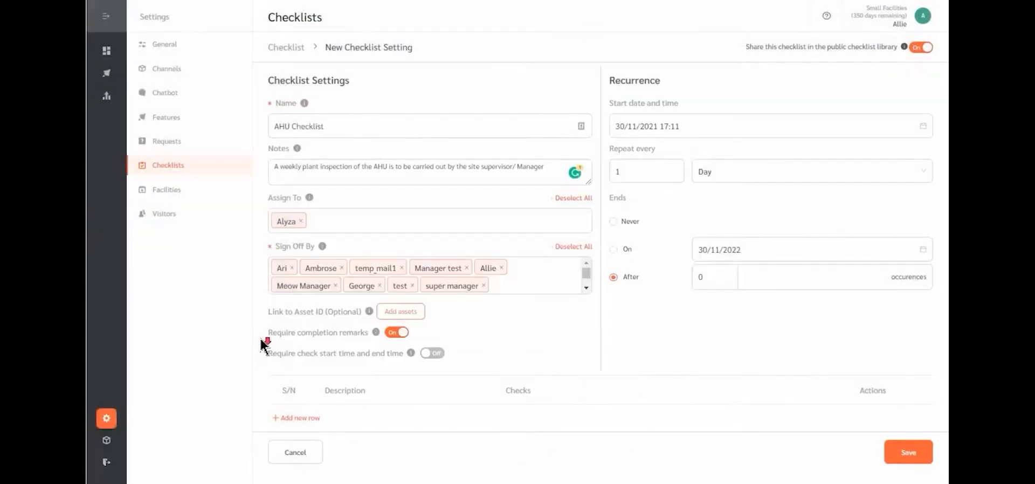
# Require check start and end times, and set the checklist to repeat every 1 week and never end.
pyautogui.click(429, 354)
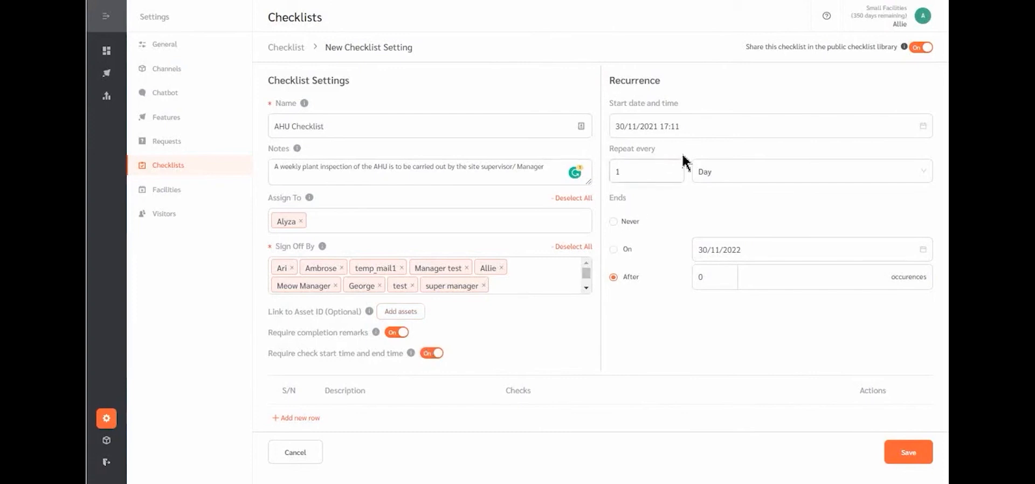
pyautogui.click(699, 181)
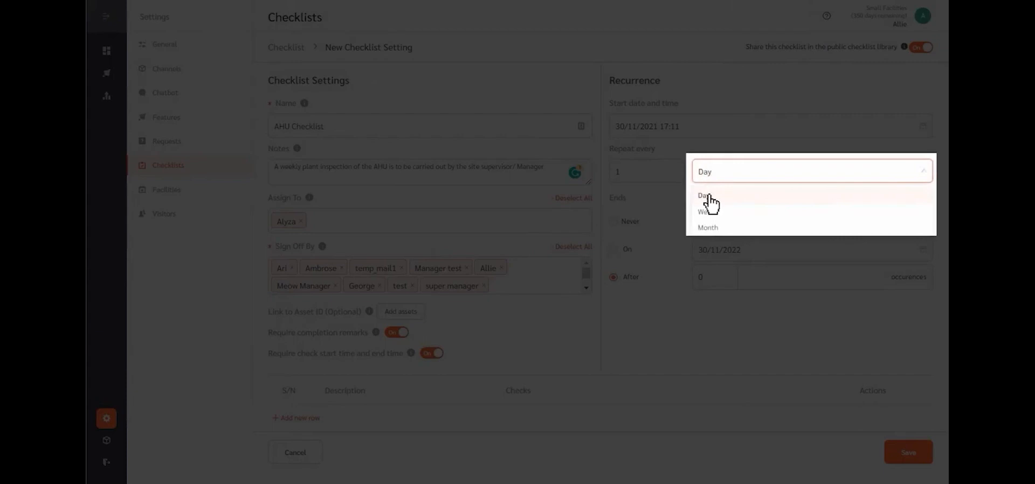
pyautogui.click(712, 214)
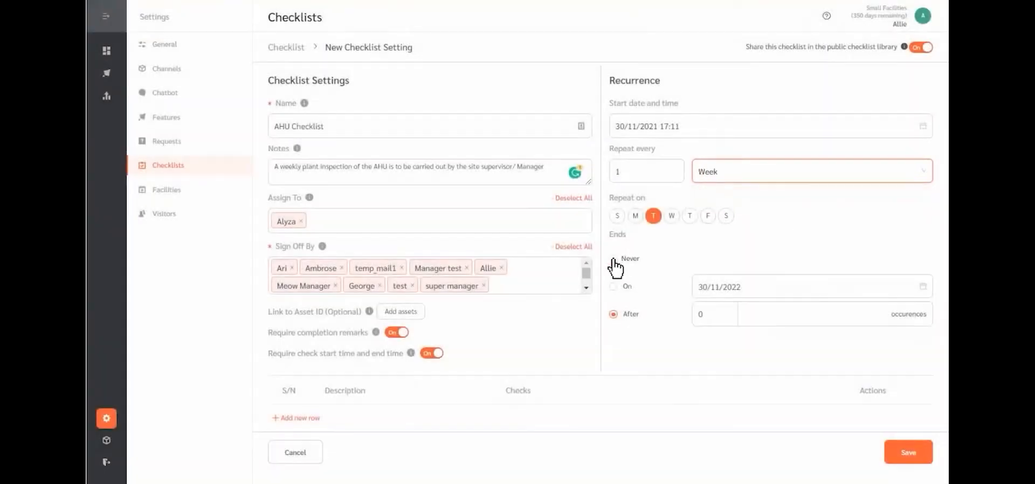
pyautogui.click(613, 259)
pyautogui.click(703, 315)
# Add a new row to the checklist table with the text "Description" as its description.
pyautogui.scroll(-3, 802, 351)
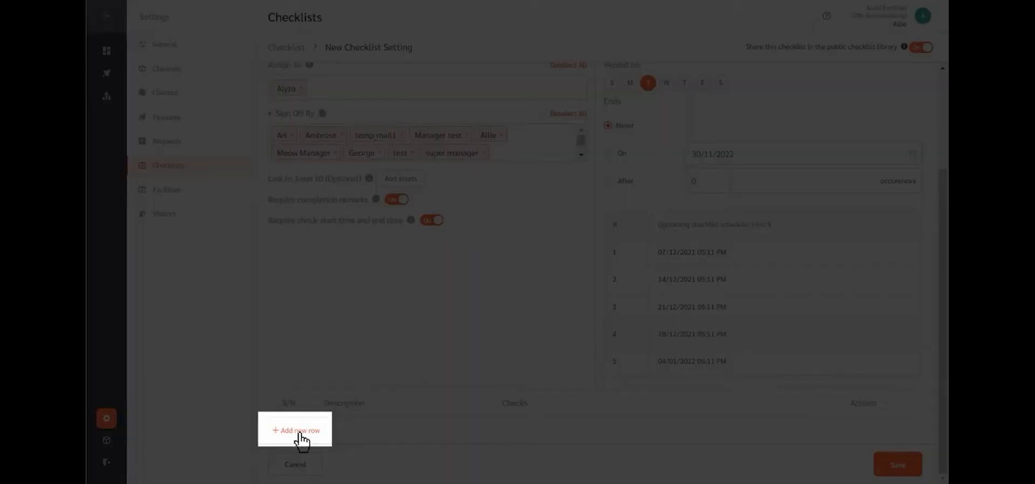
pyautogui.click(300, 435)
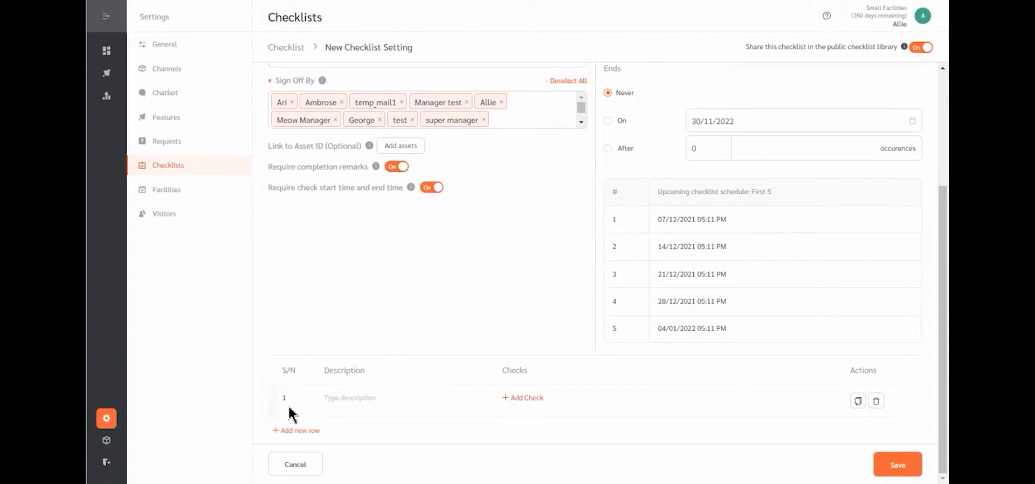
pyautogui.click(347, 401)
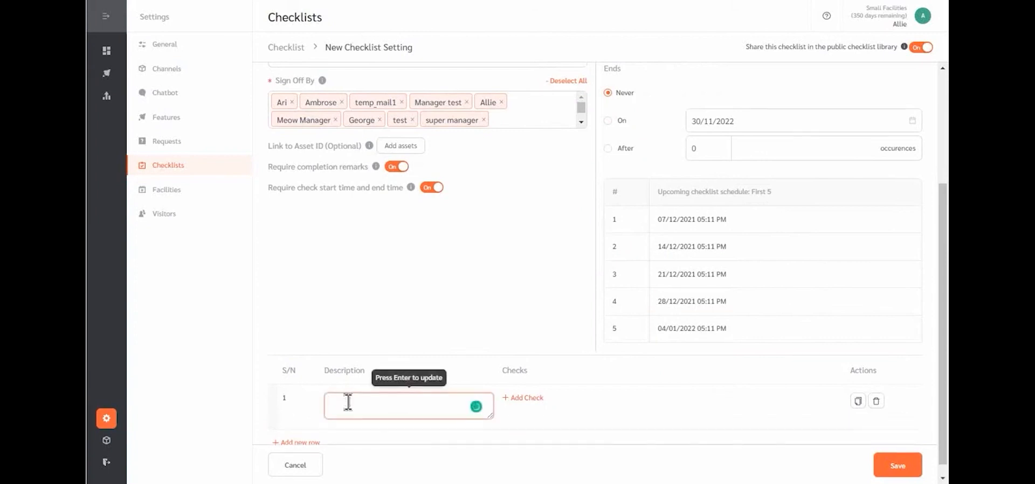
pyautogui.write('Description')
# Add a single choice check with Good, Fair, Poor and N/A options to the "Description" row and save the checklist.
pyautogui.click(528, 399)
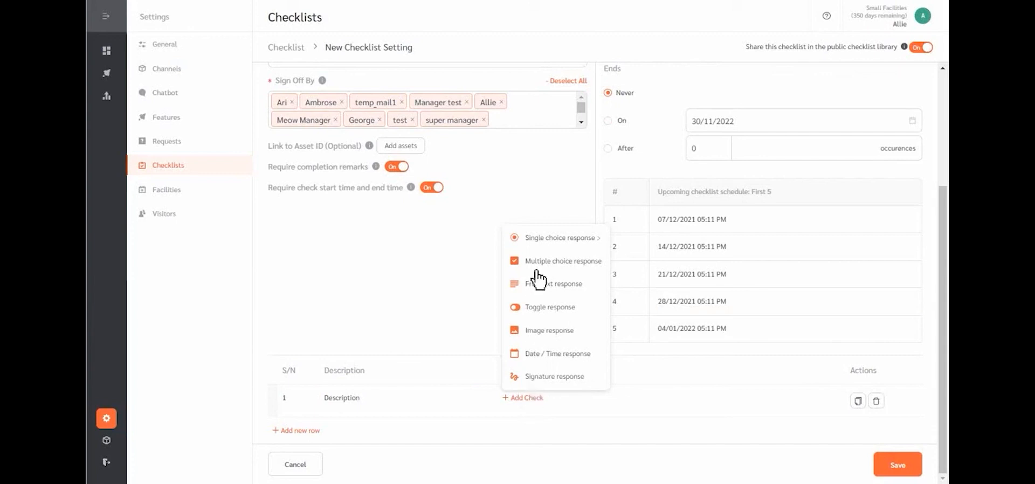
pyautogui.moveTo(539, 240)
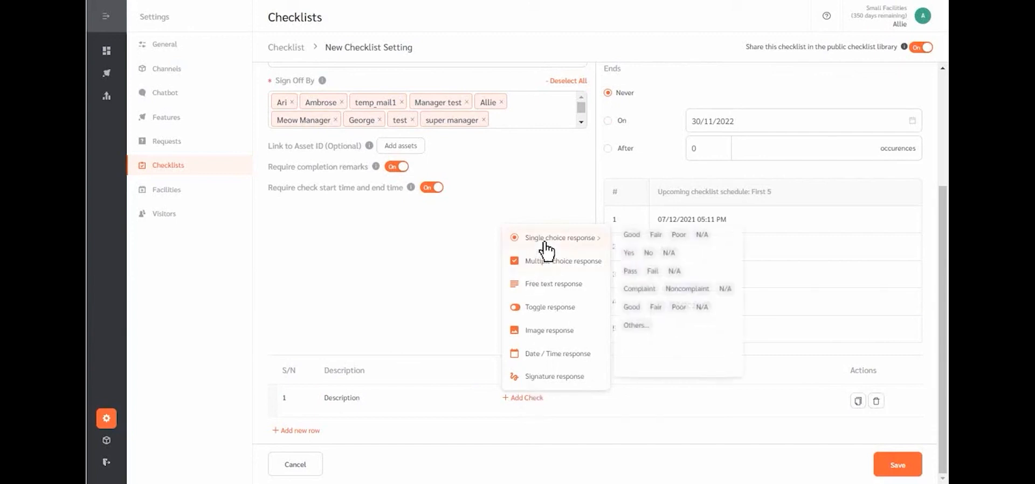
pyautogui.click(620, 237)
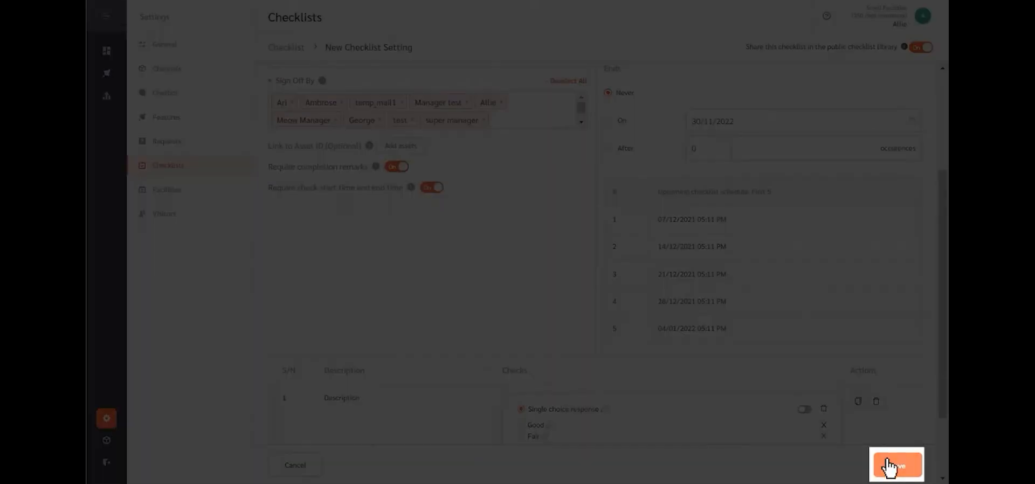
pyautogui.click(888, 467)
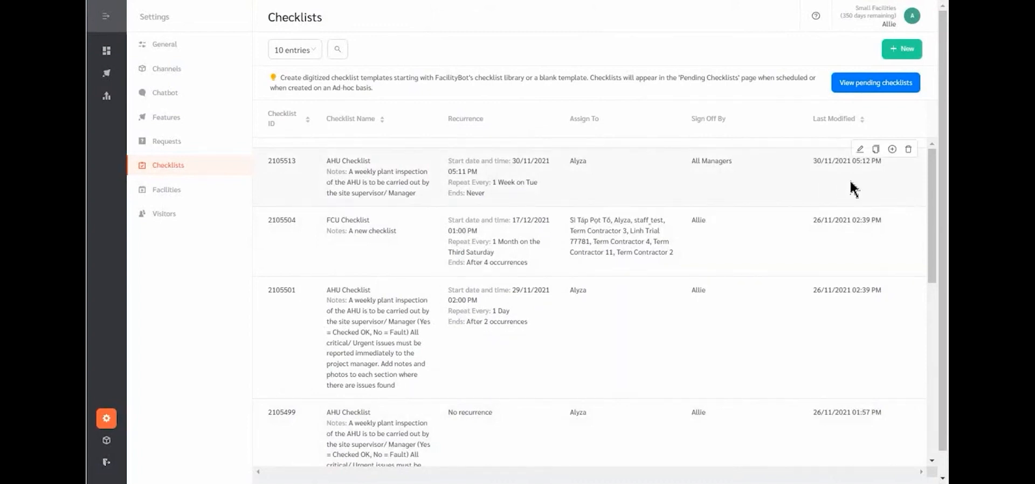
# Create an inspection checklist immediately from the newly saved AHU Checklist and open the pending checklists.
pyautogui.click(893, 150)
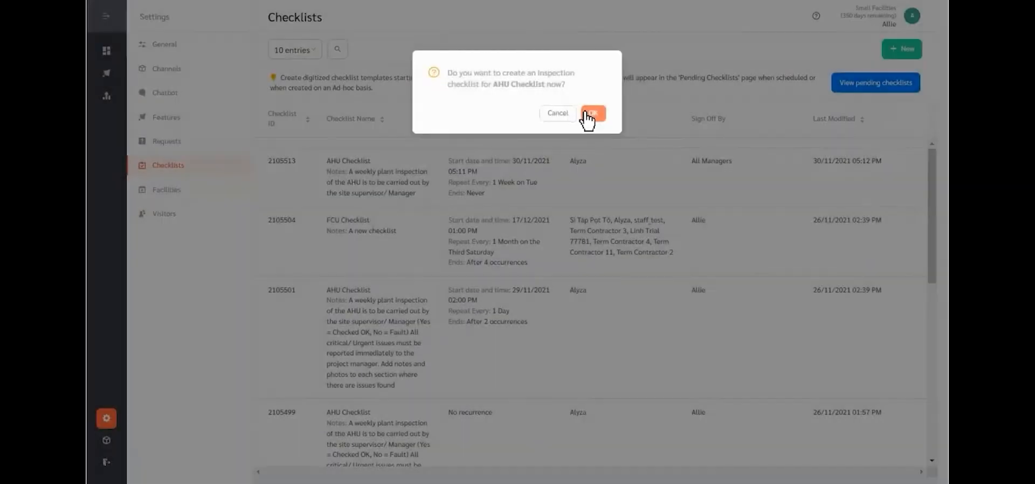
pyautogui.click(593, 113)
pyautogui.click(840, 88)
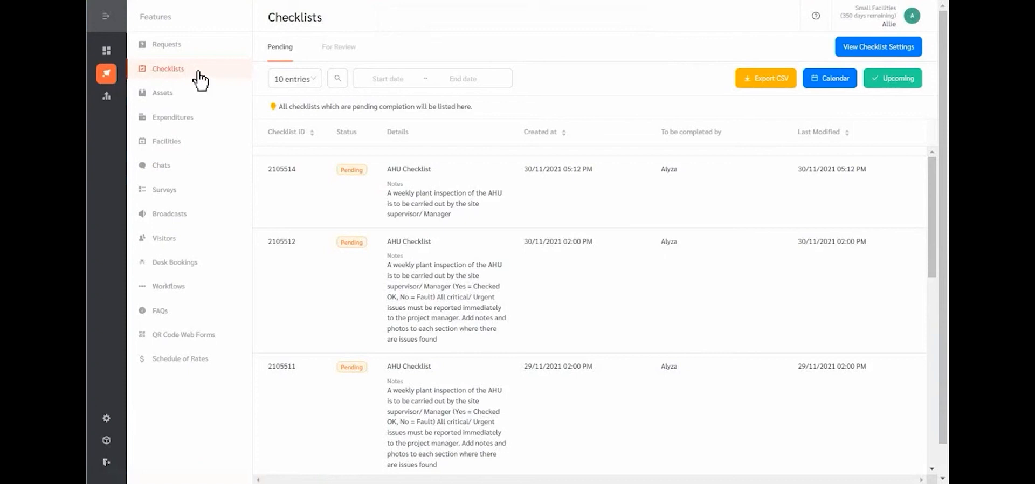
# View the upcoming checklists in the monthly calendar and as a searchable list.
pyautogui.moveTo(730, 185)
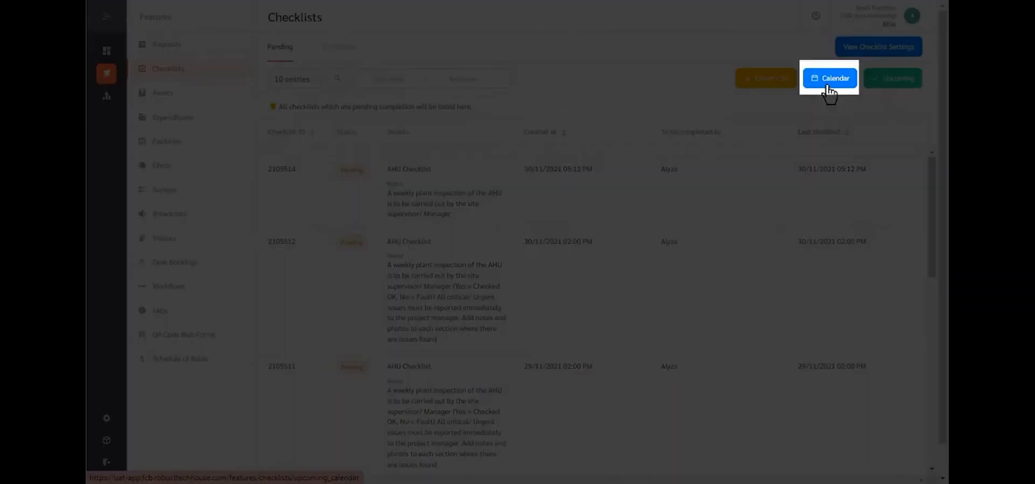
pyautogui.click(828, 85)
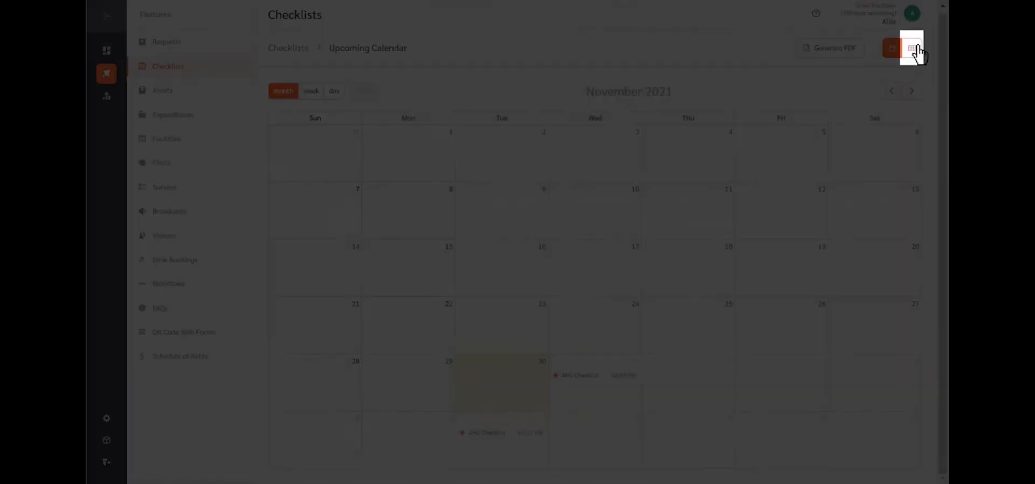
pyautogui.click(915, 49)
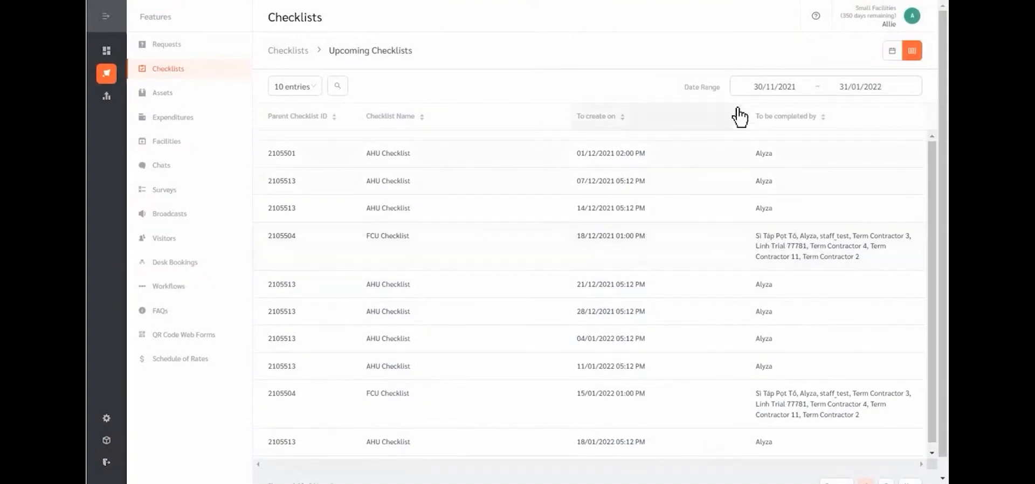
pyautogui.click(341, 86)
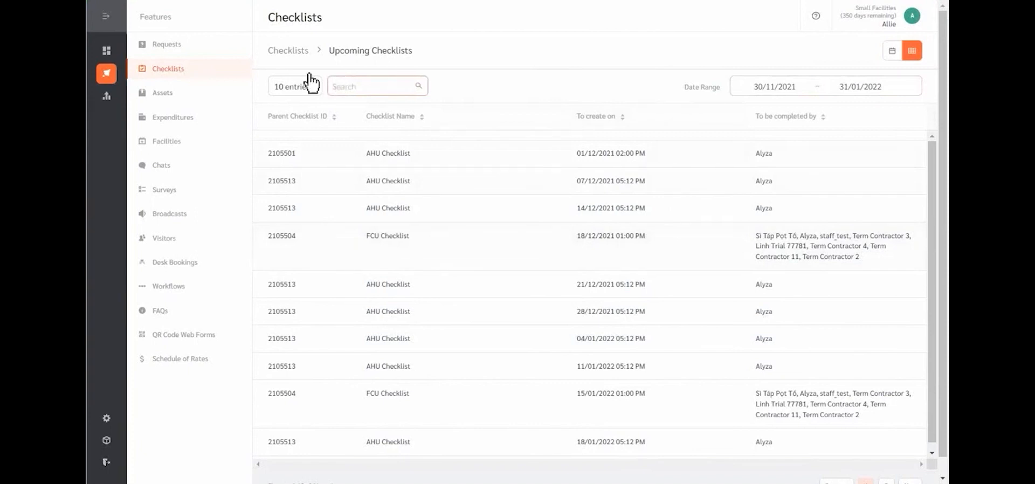
# Return to the pending checklists and open their search field.
pyautogui.click(289, 52)
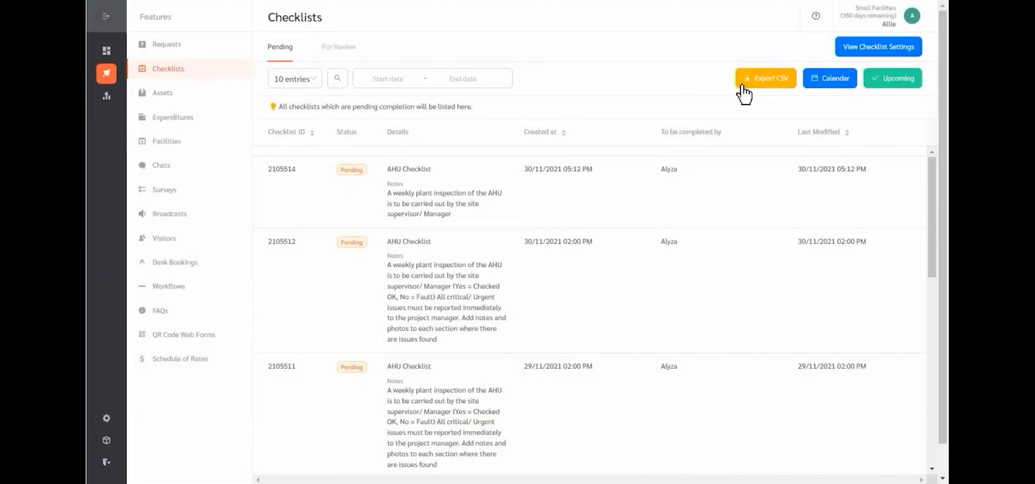
pyautogui.click(338, 80)
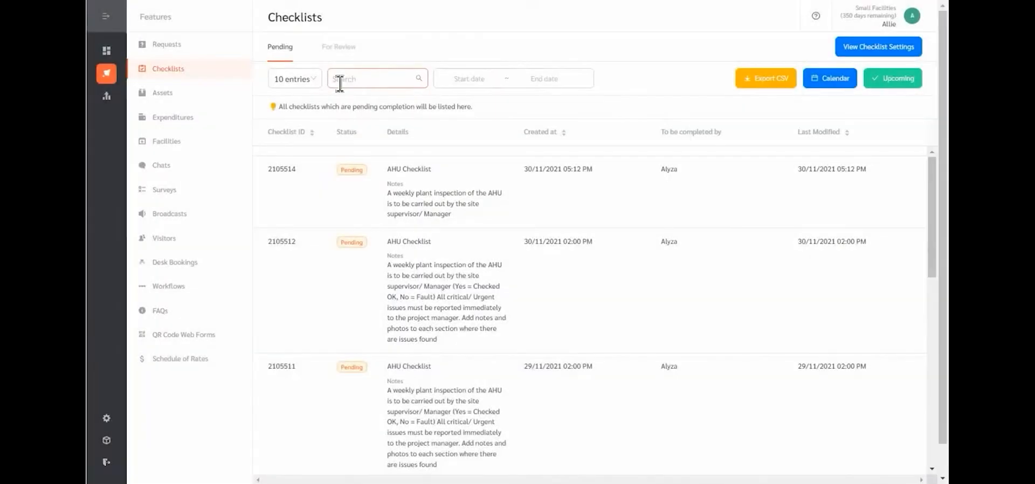
pyautogui.moveTo(768, 169)
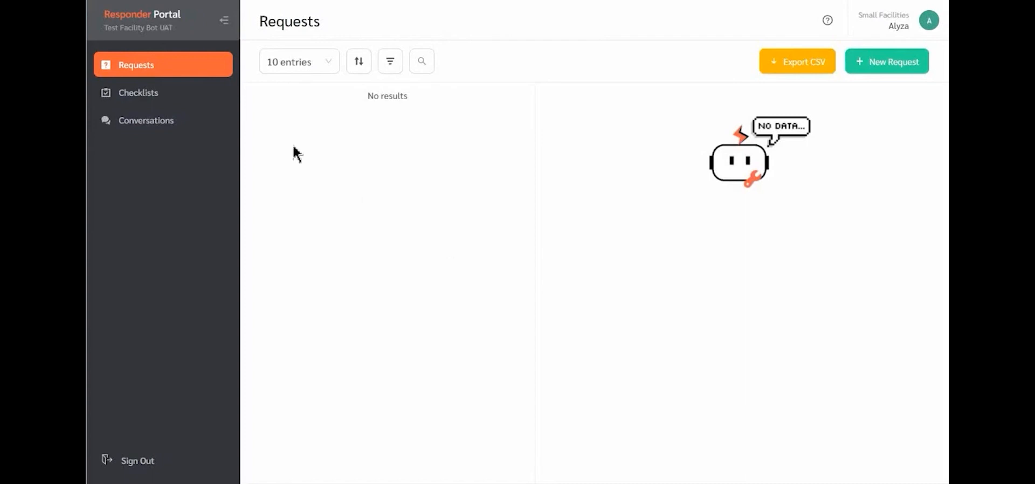
# In the Responder Portal, open the newest pending AHU Checklist for editing and answer its single choice check with Good.
pyautogui.click(189, 104)
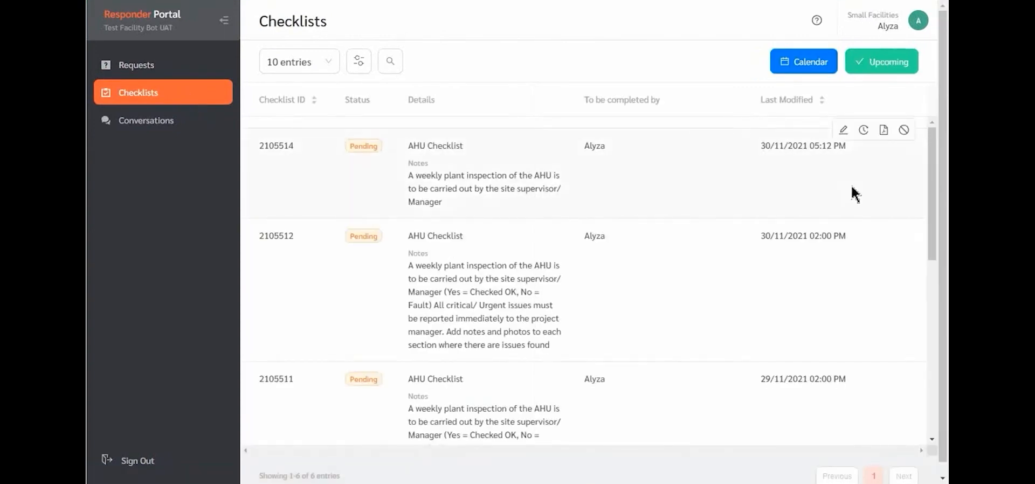
pyautogui.click(842, 131)
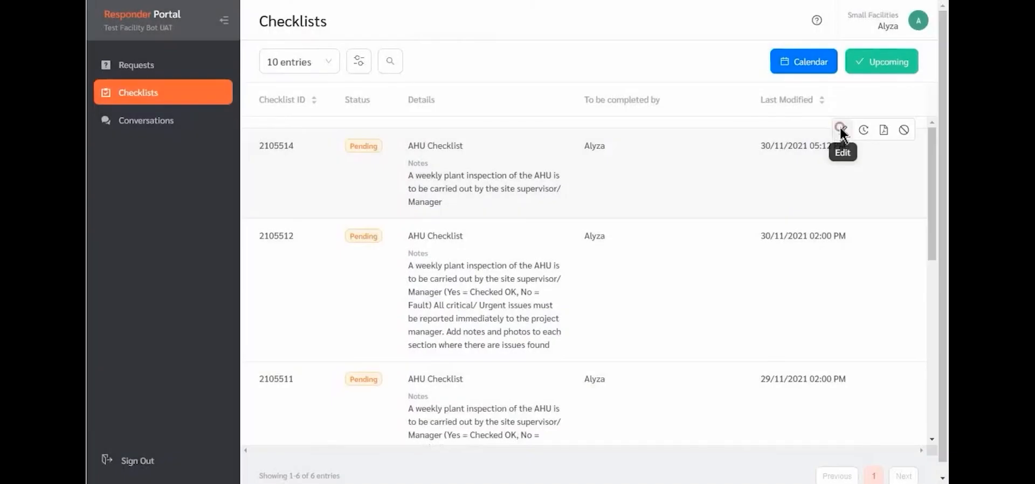
pyautogui.click(843, 130)
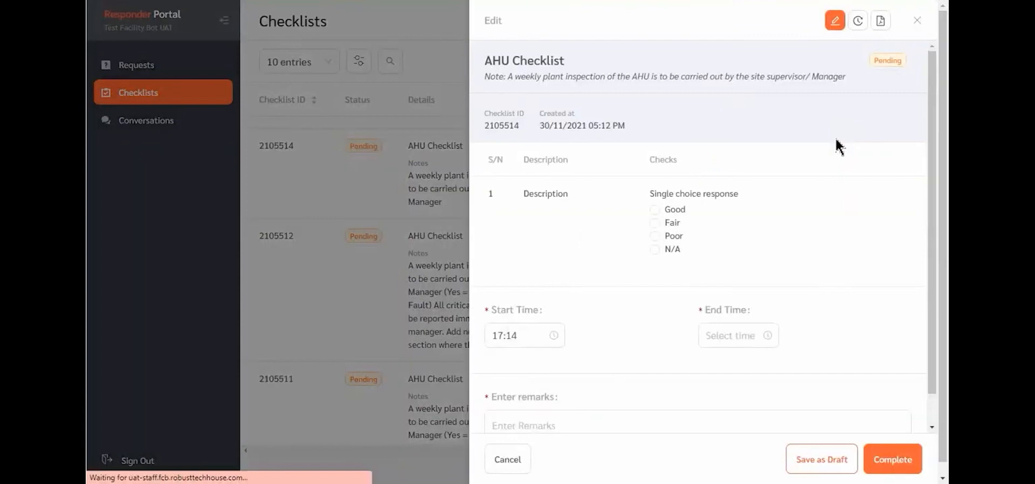
pyautogui.scroll(-1, 817, 282)
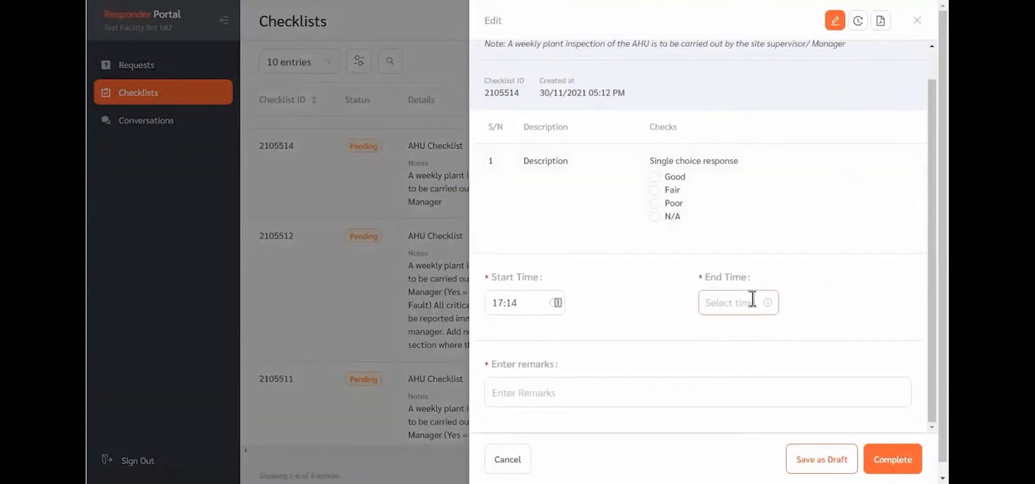
pyautogui.click(658, 180)
# Set the checklist's end time to 18:15, enter "DONE" as the remarks, and complete the checklist.
pyautogui.click(724, 300)
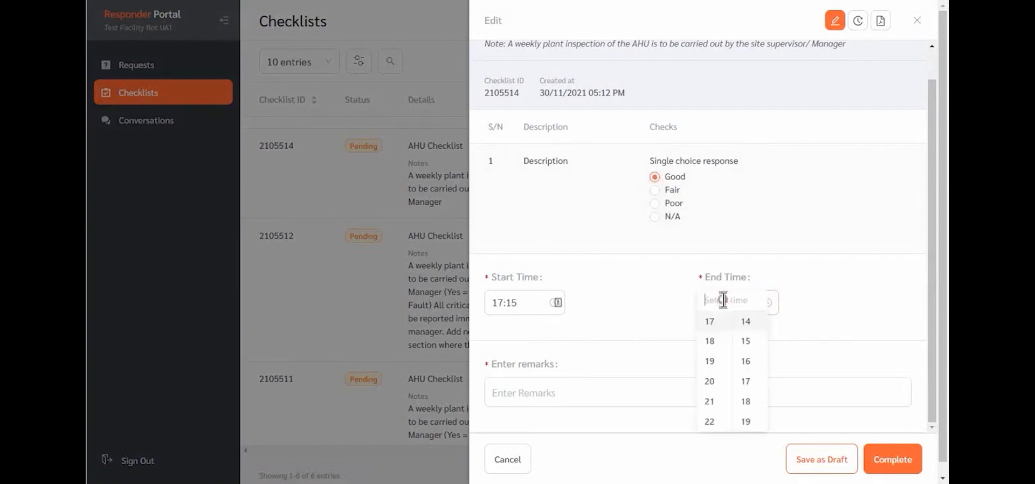
pyautogui.click(721, 345)
pyautogui.click(743, 344)
pyautogui.click(816, 321)
pyautogui.click(540, 365)
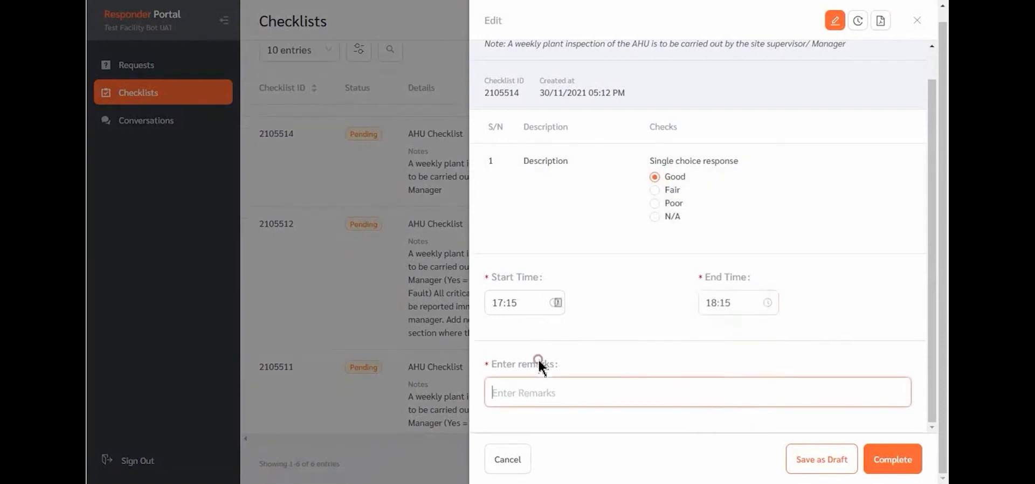
pyautogui.write('DONE')
pyautogui.click(914, 461)
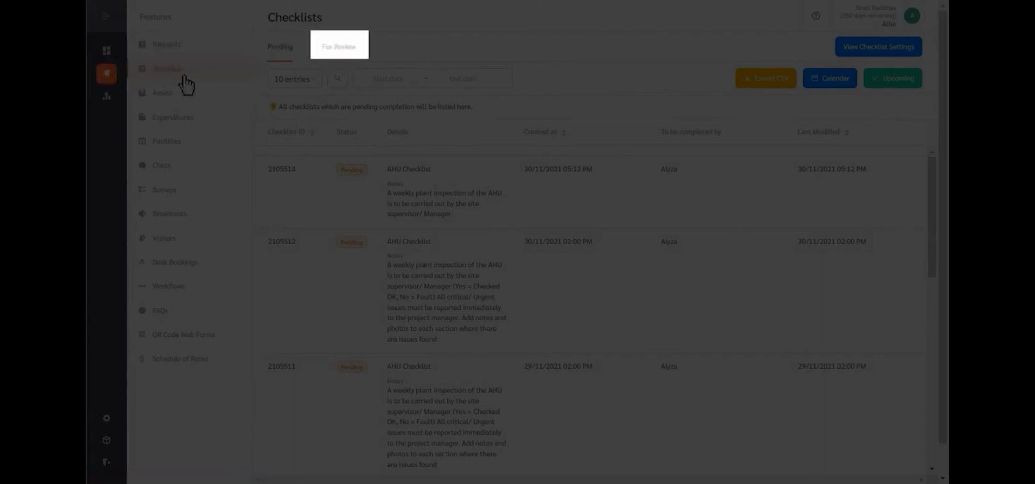
# Back in the manager portal, sign off the newest AHU Checklist awaiting review with the manager remarks "done".
pyautogui.click(330, 55)
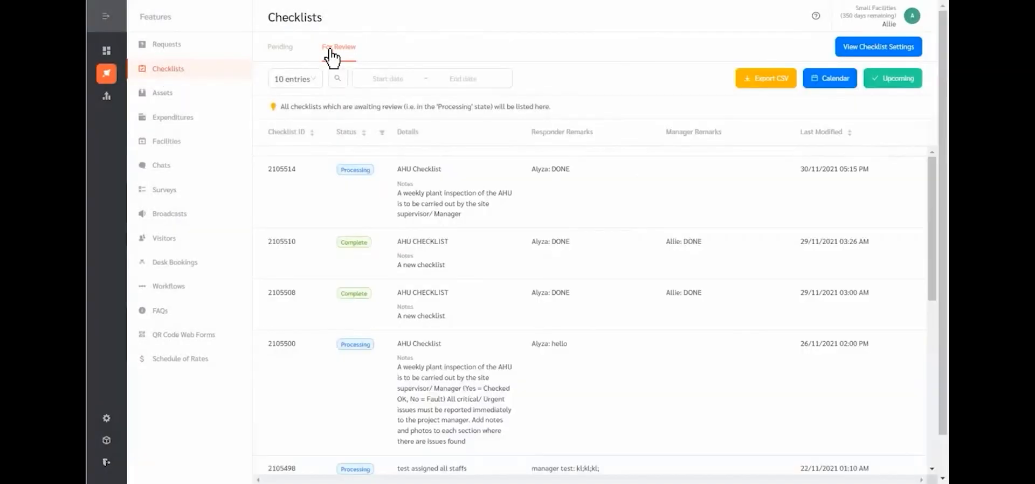
pyautogui.moveTo(470, 190)
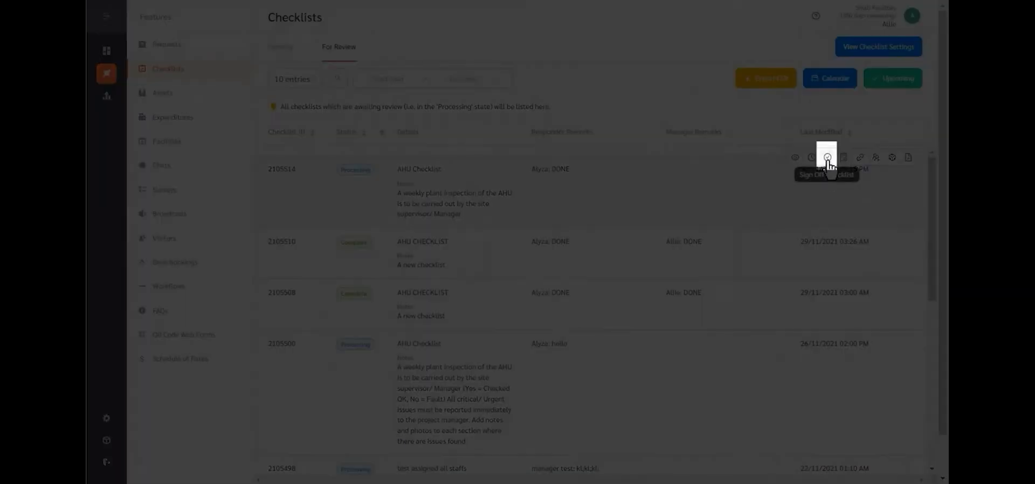
pyautogui.click(828, 160)
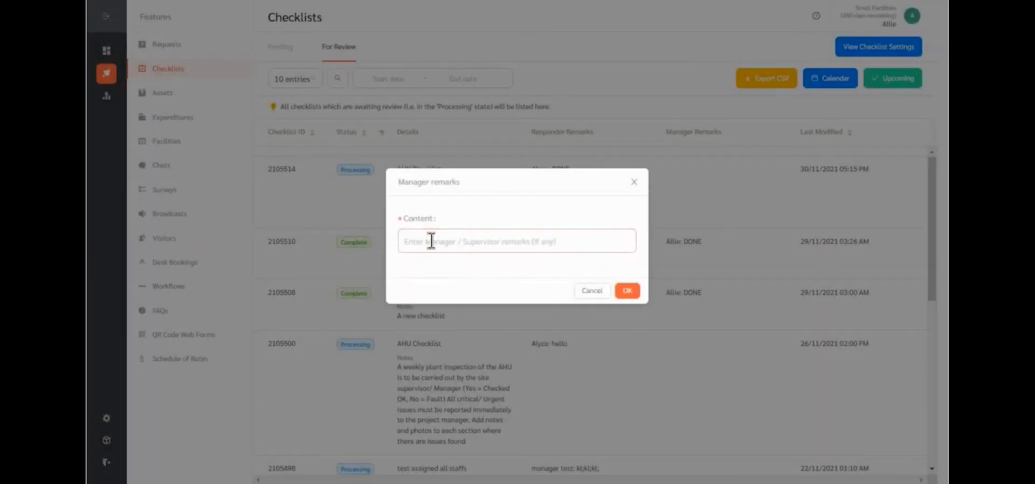
pyautogui.click(432, 240)
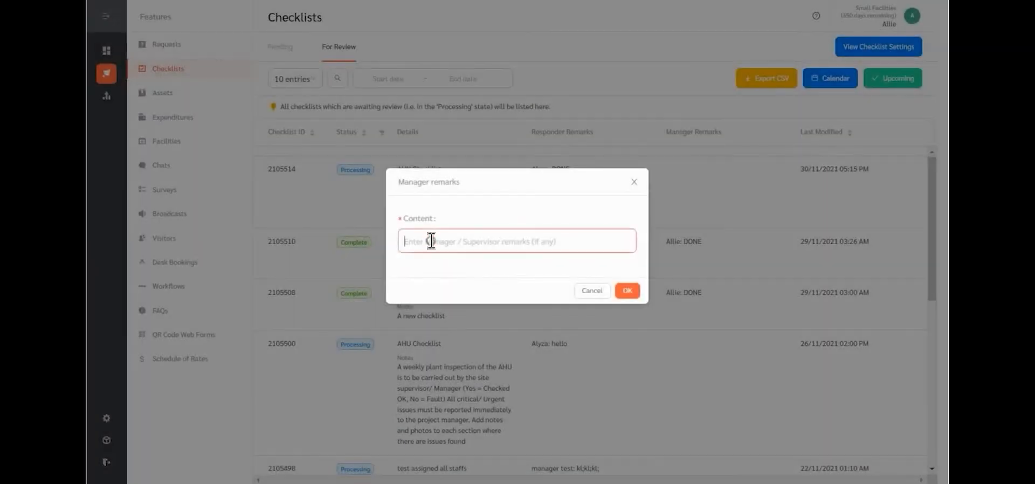
pyautogui.write('done')
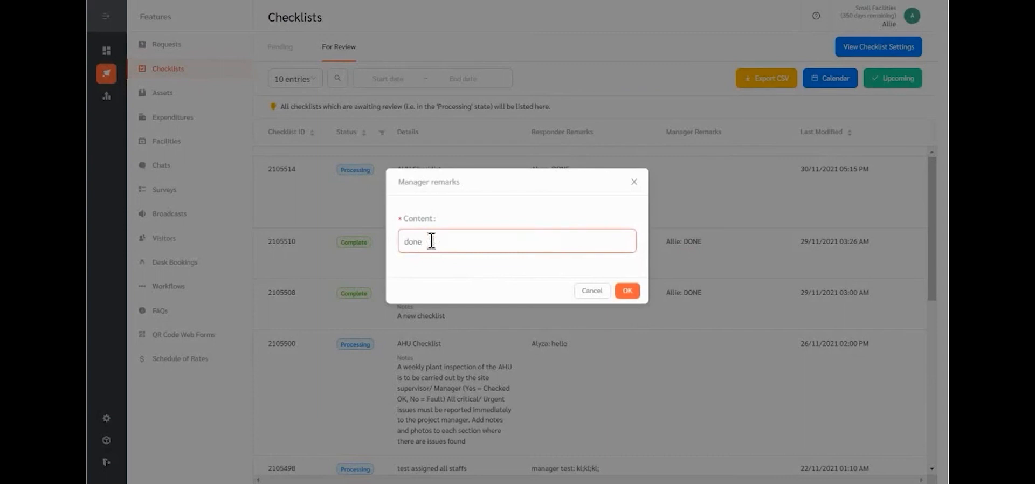
pyautogui.click(626, 291)
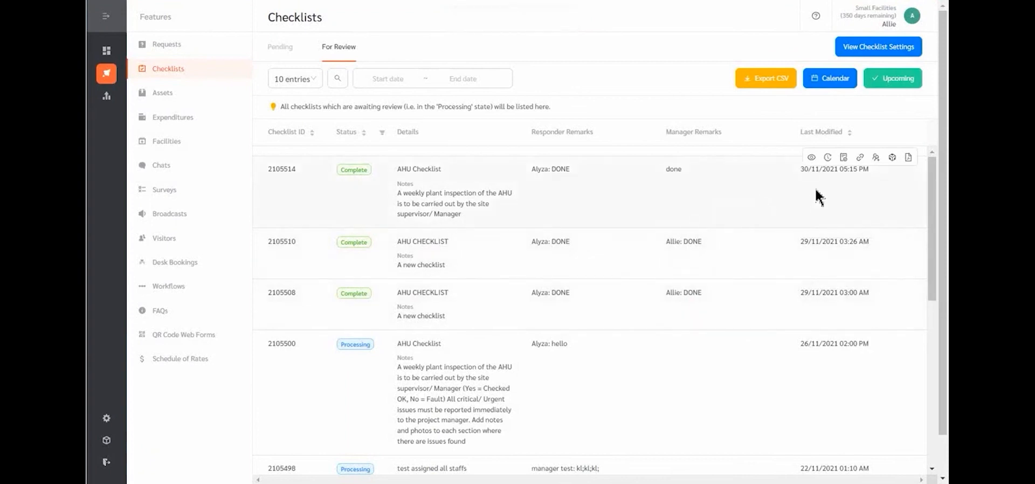
# Open the history of the signed-off AHU Checklist.
pyautogui.click(828, 157)
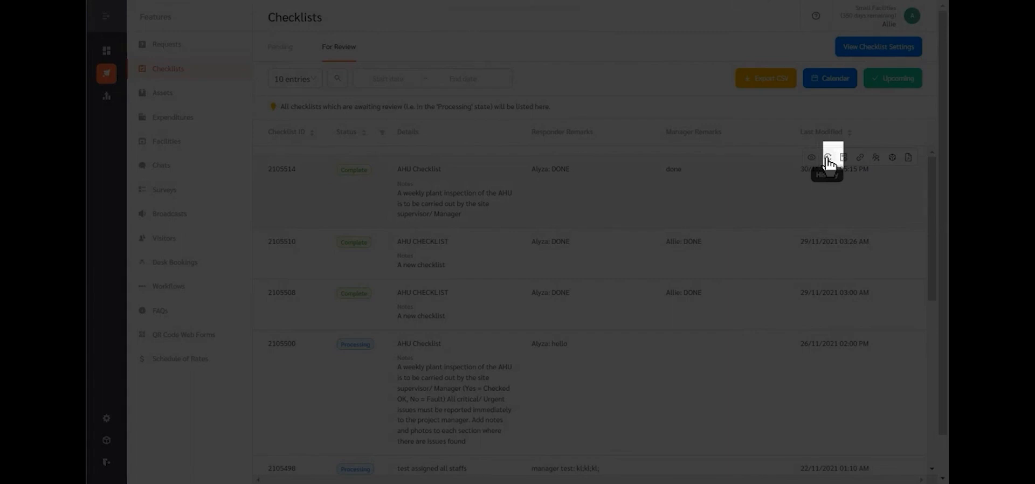